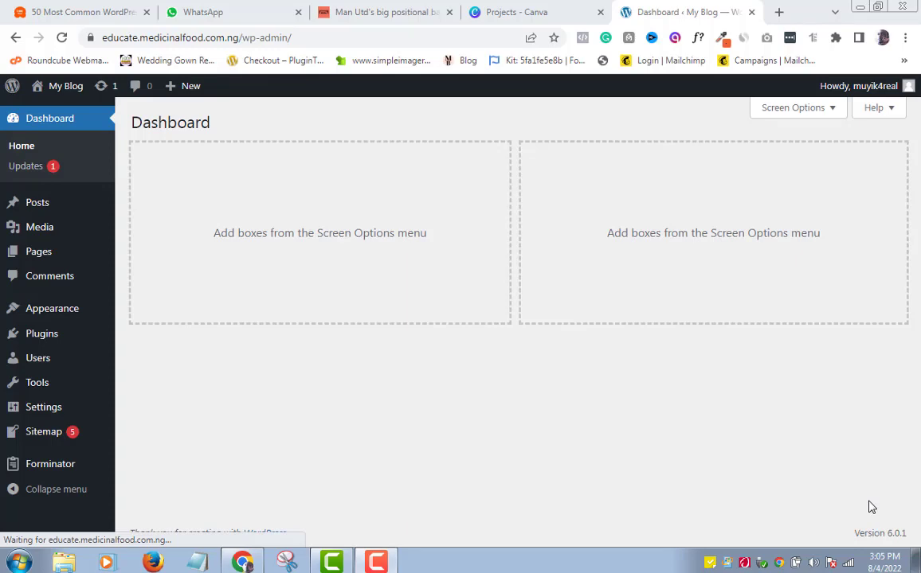
Go to the page for adding new plugins and search it for "simple sitemap"
mouse_move(54, 340)
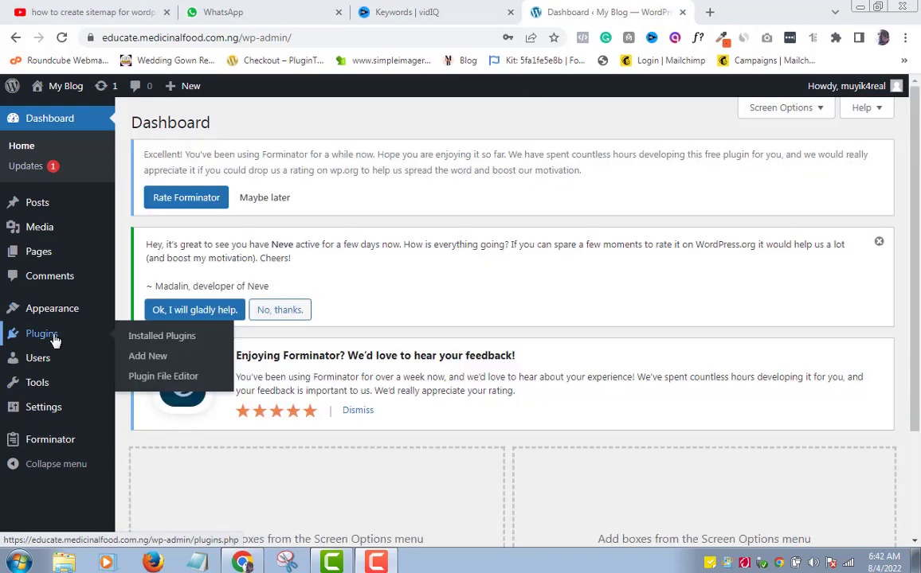
left_click(162, 363)
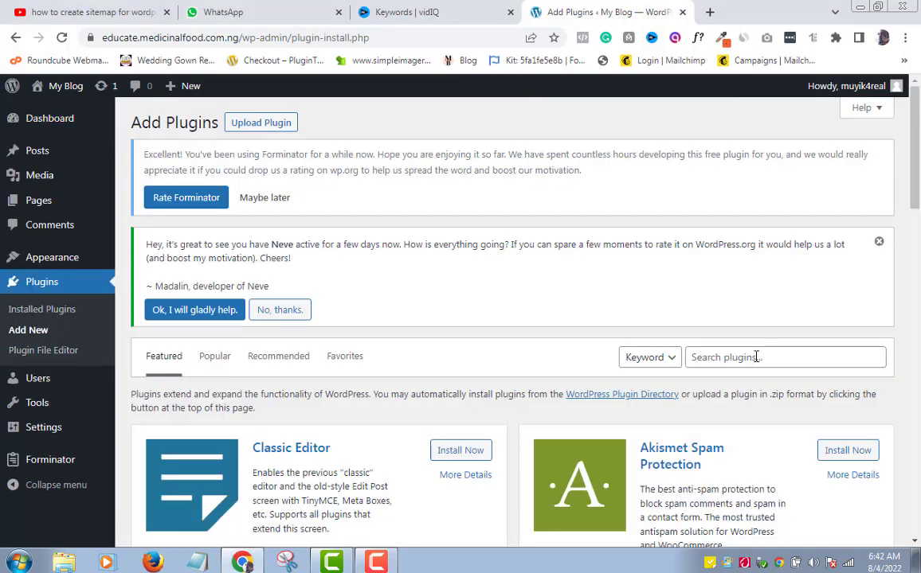
left_click(757, 356)
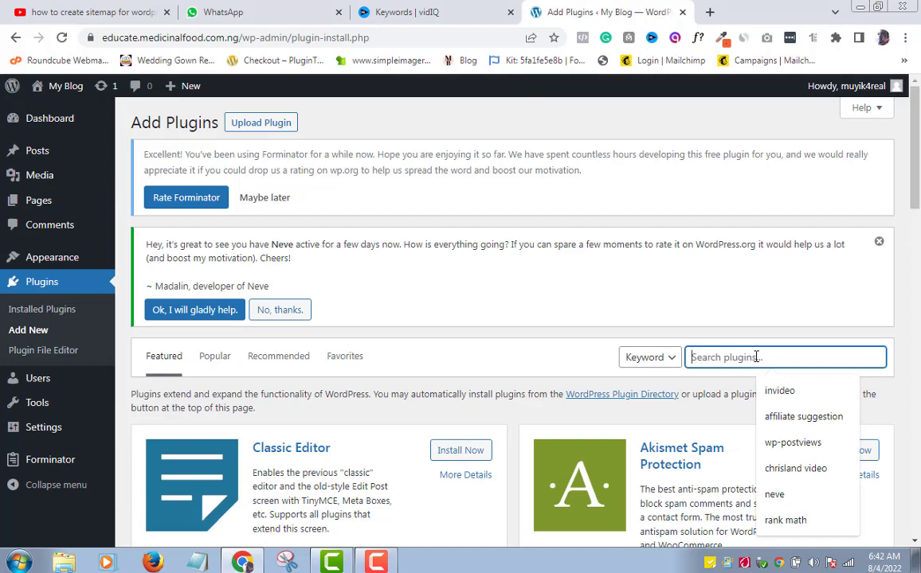
type("simple")
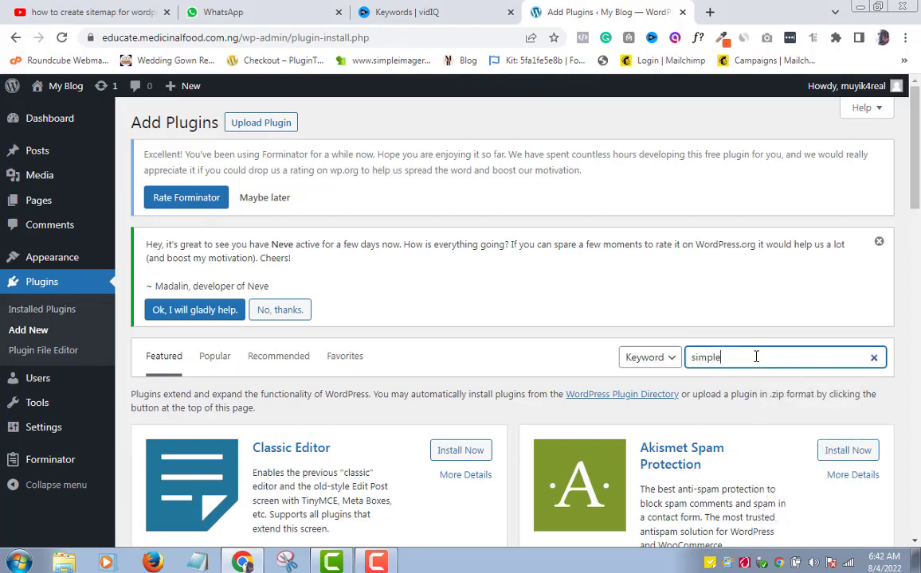
type(" sitemap")
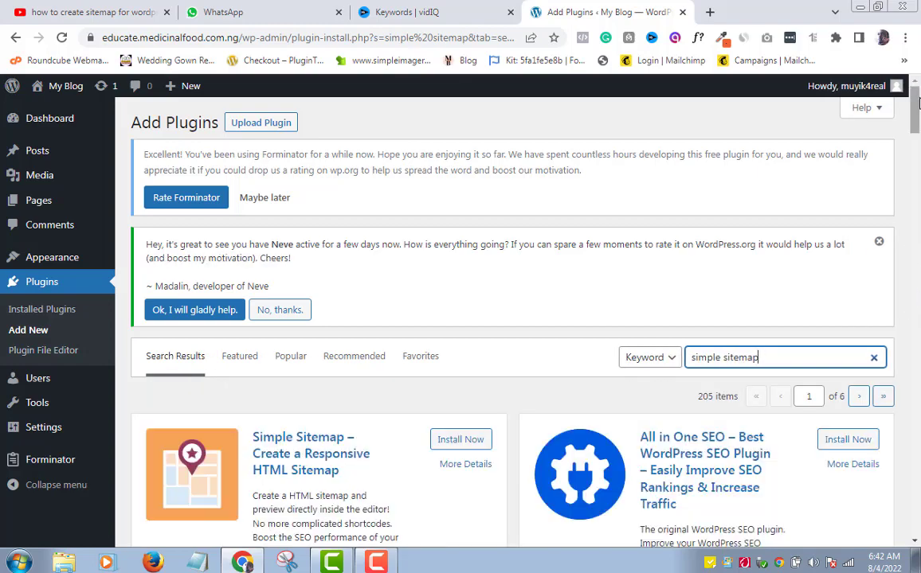
Install and activate the Simple Sitemap – Create a Responsive HTML Sitemap plugin, and skip its notification and tracking opt-in
scroll(917, 119, "down", 2)
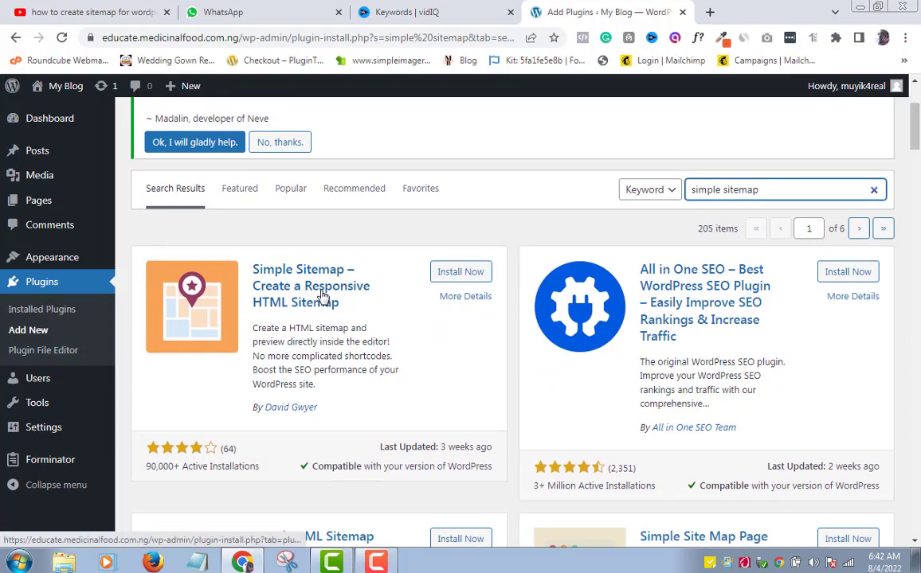
left_click(454, 274)
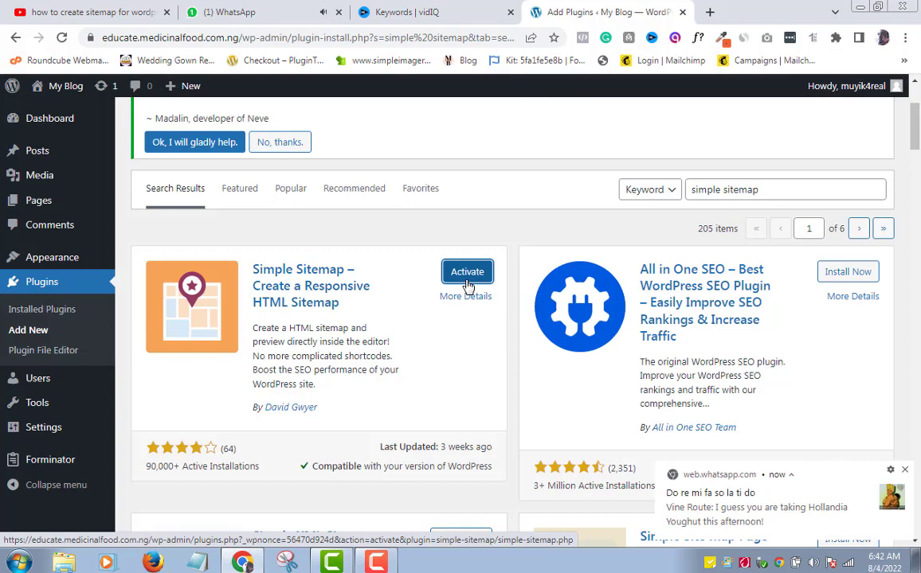
left_click(467, 273)
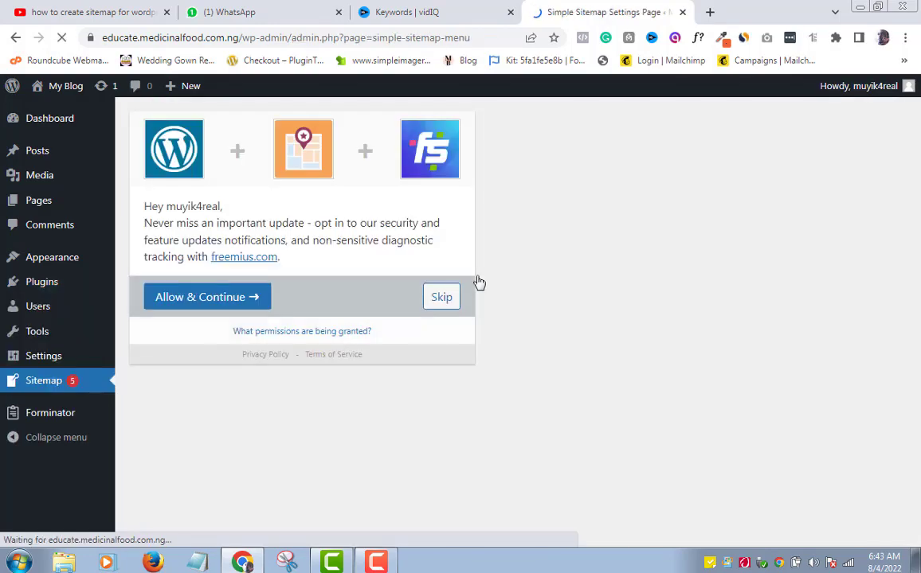
left_click(376, 563)
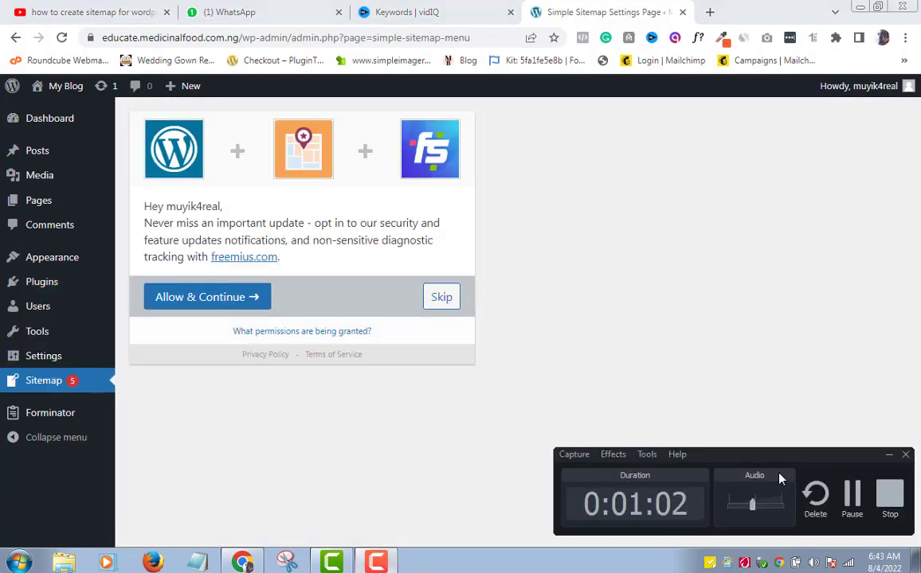
left_click(852, 496)
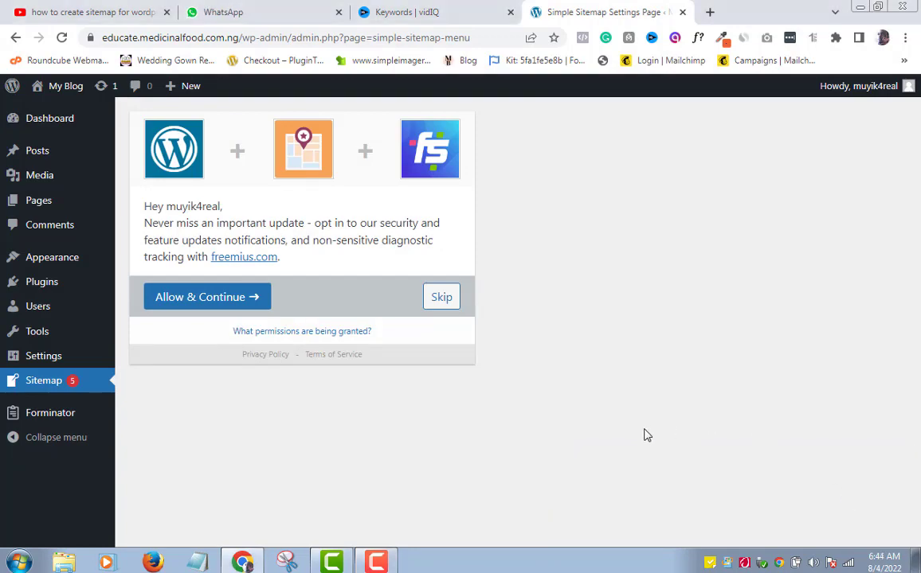
left_click(442, 299)
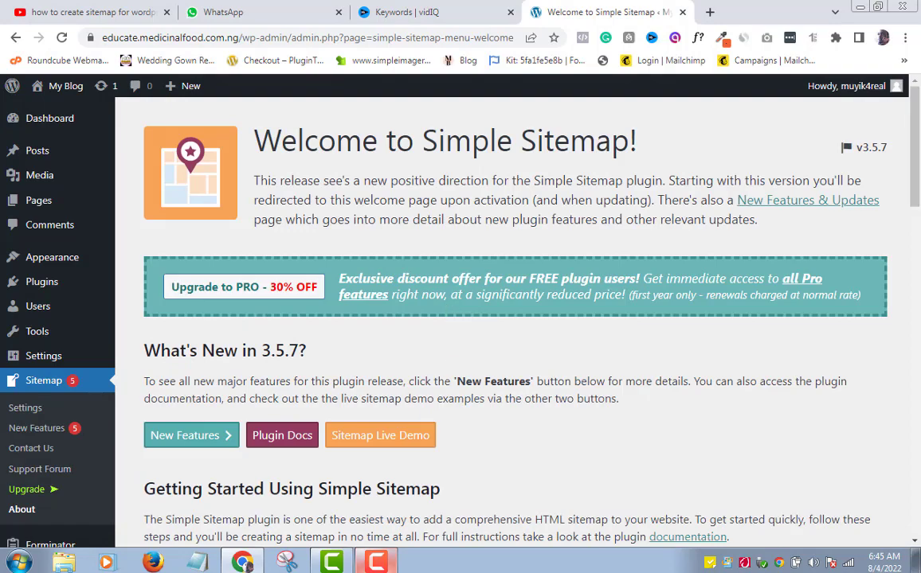
mouse_move(376, 563)
left_click(374, 528)
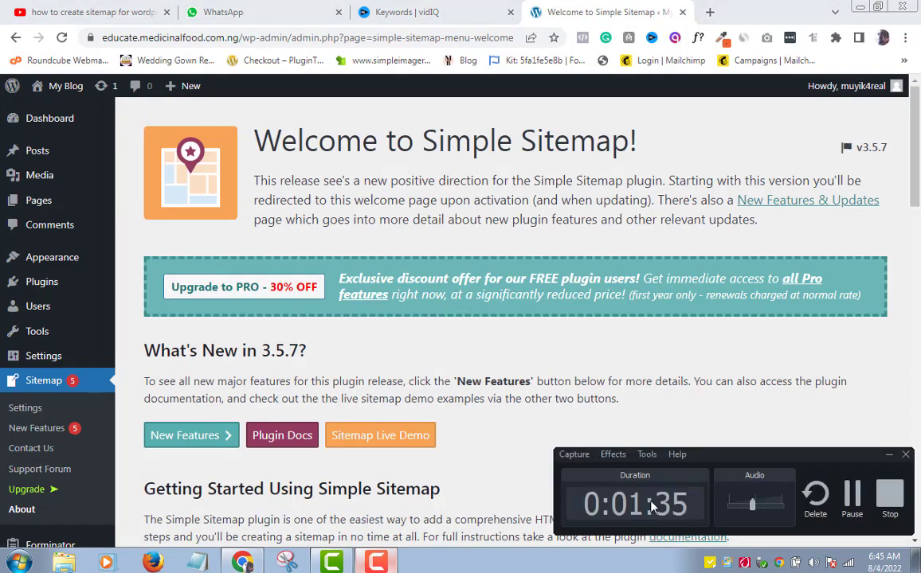
left_click(852, 498)
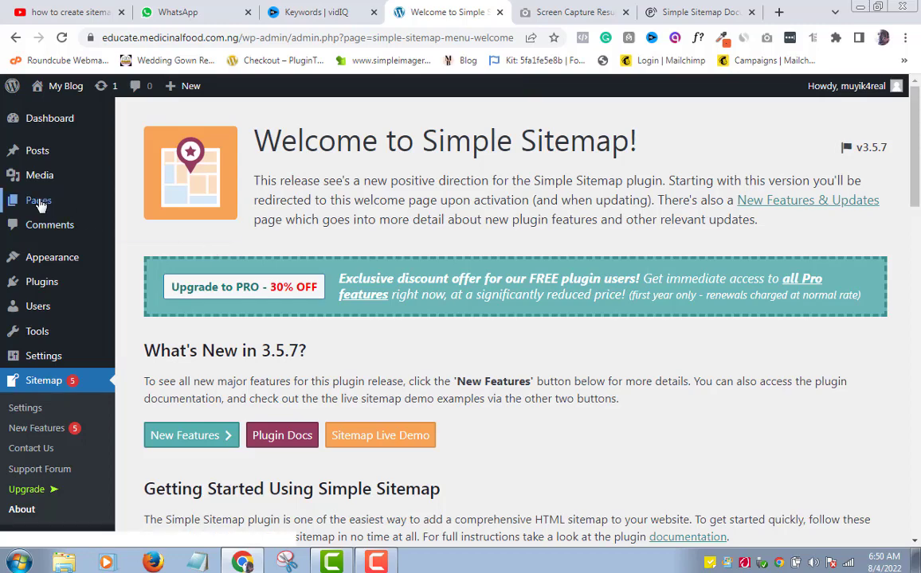
Create a new page and title it "Sitemap"
mouse_move(40, 204)
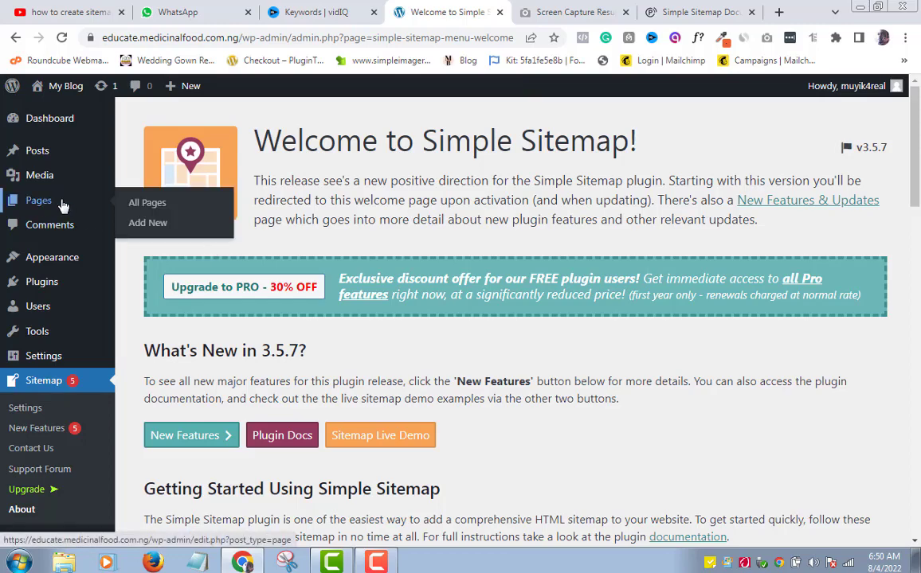
left_click(148, 226)
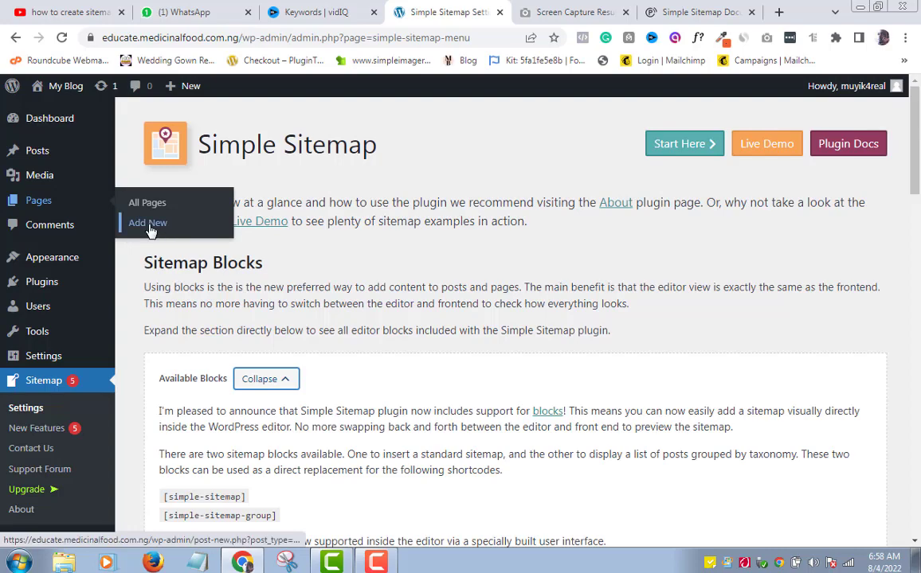
left_click(149, 225)
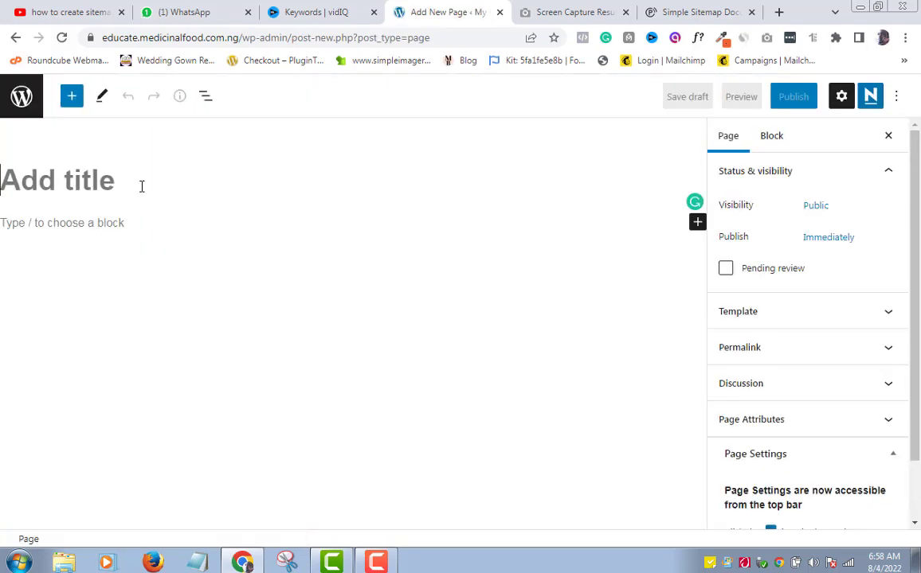
type("Site")
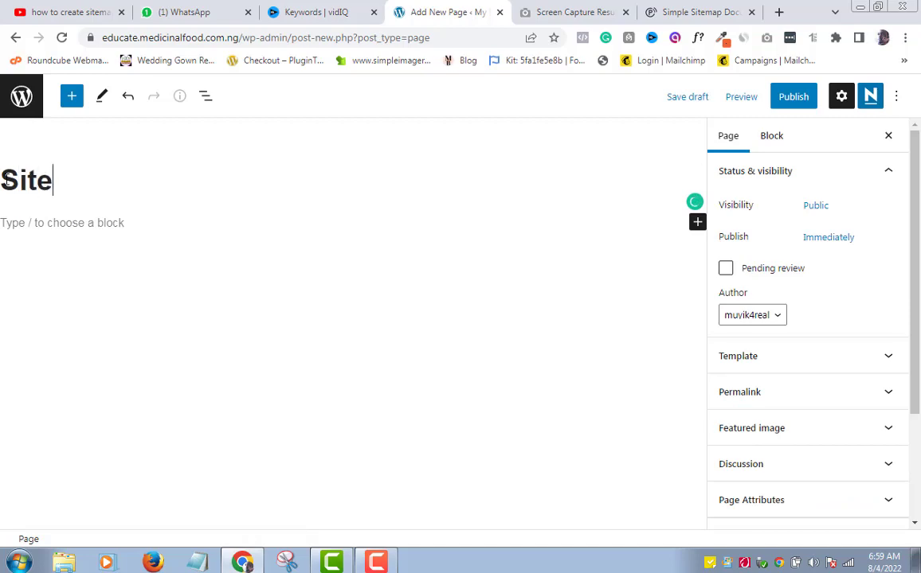
type("map")
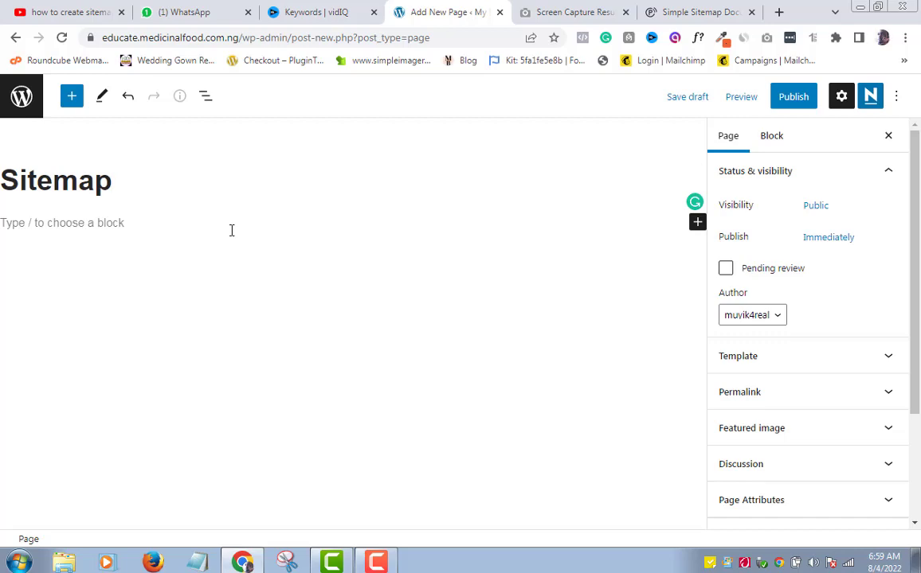
Search the available blocks for "sitemap" and insert the Simple Sitemap block below the page title
left_click(697, 224)
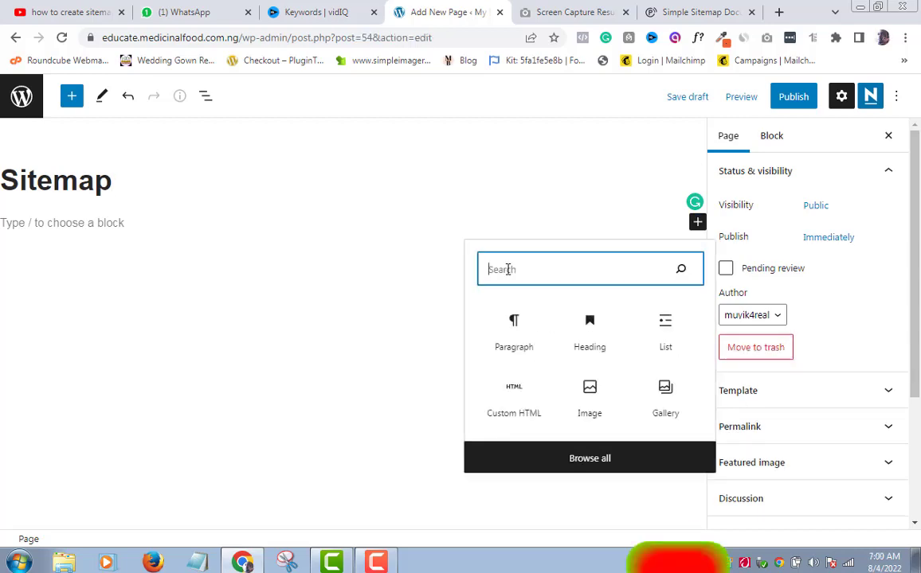
type("site")
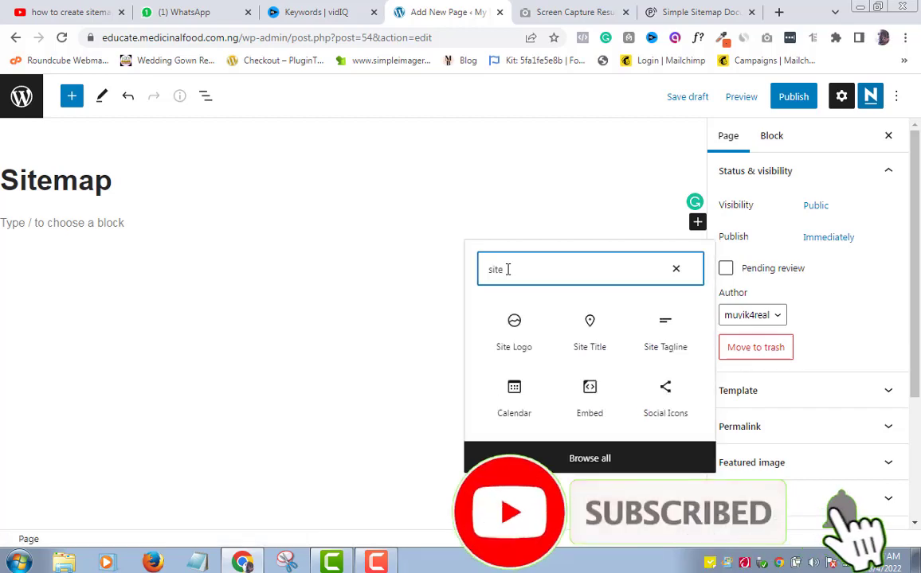
type("map")
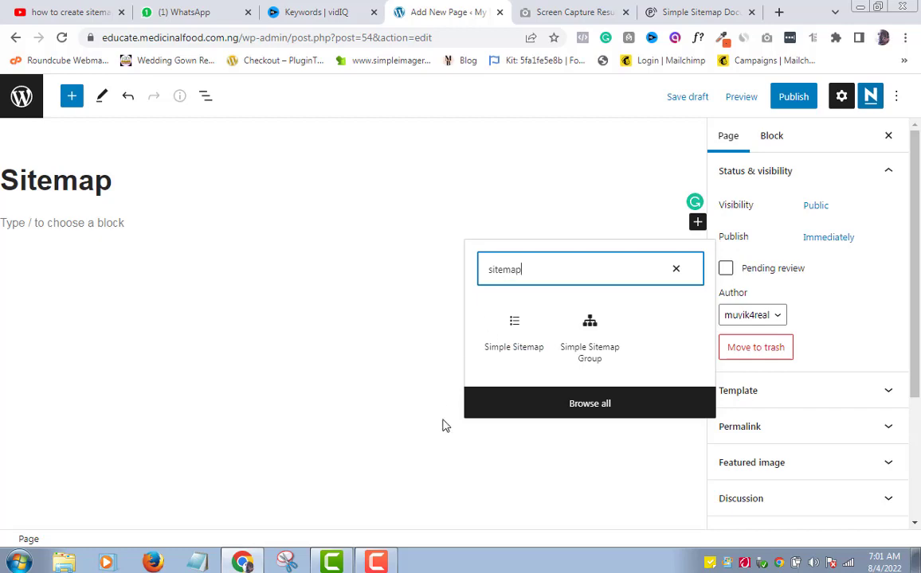
mouse_move(375, 562)
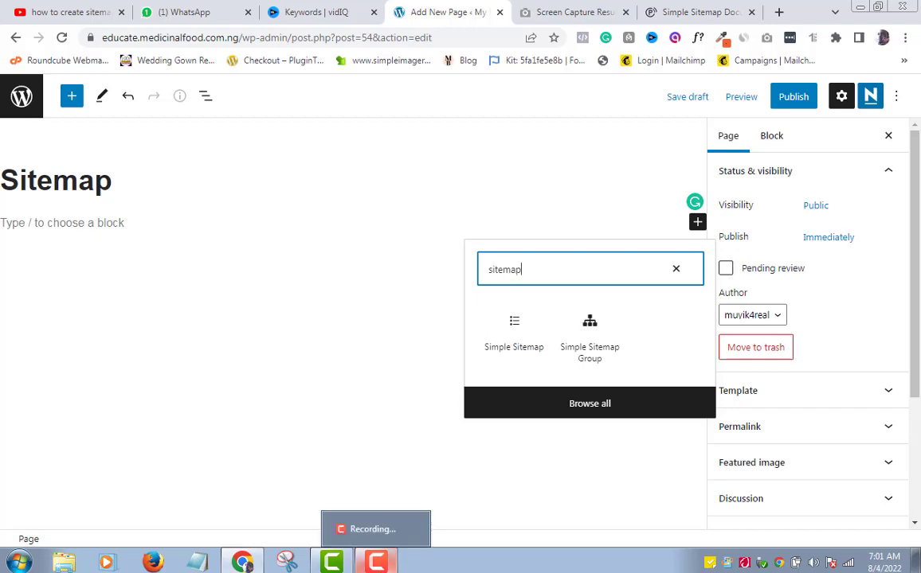
left_click(376, 562)
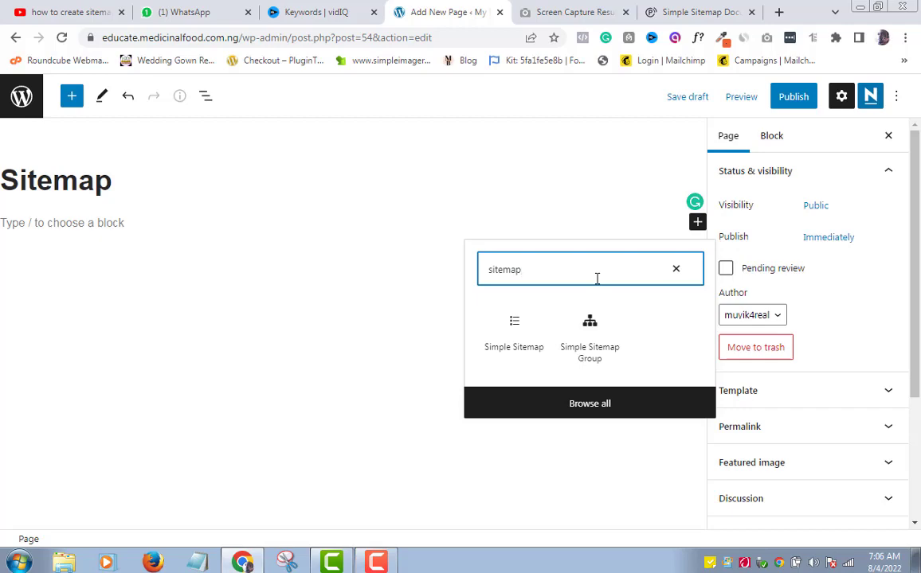
left_click(519, 350)
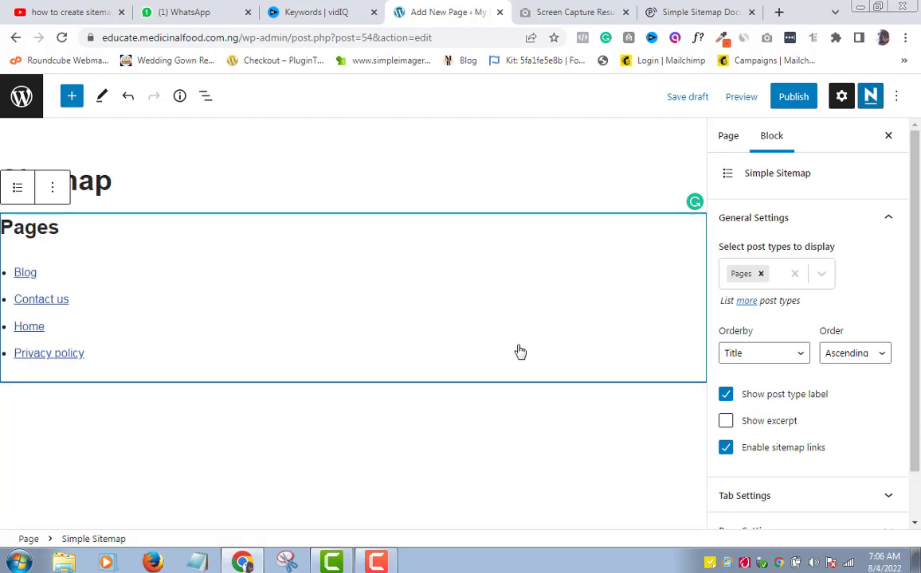
Leave the page editor for the list of all pages and copy the view link address of the published Sitemap page
left_click(334, 445)
left_click(323, 297)
left_click(22, 99)
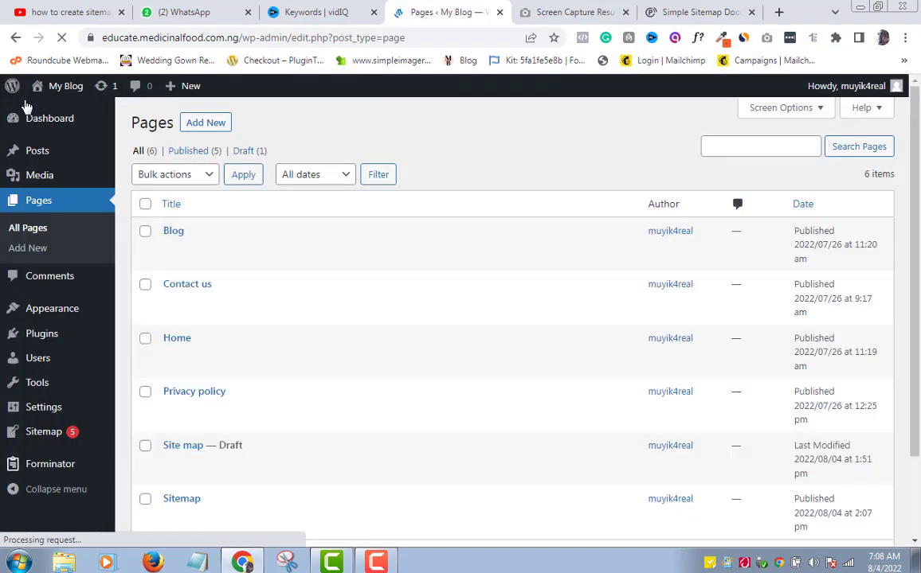
scroll(918, 422, "down", 1)
scroll(918, 422, "down", 2)
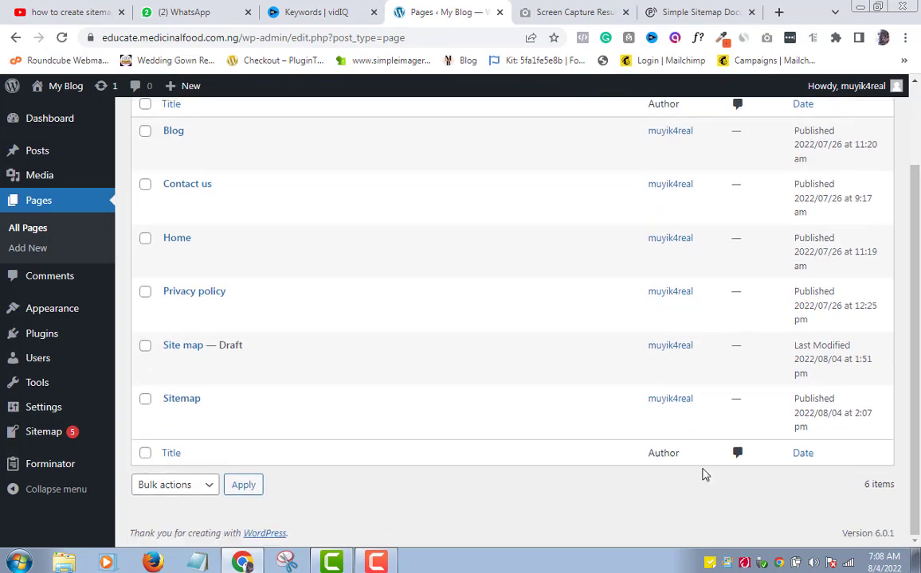
mouse_move(241, 407)
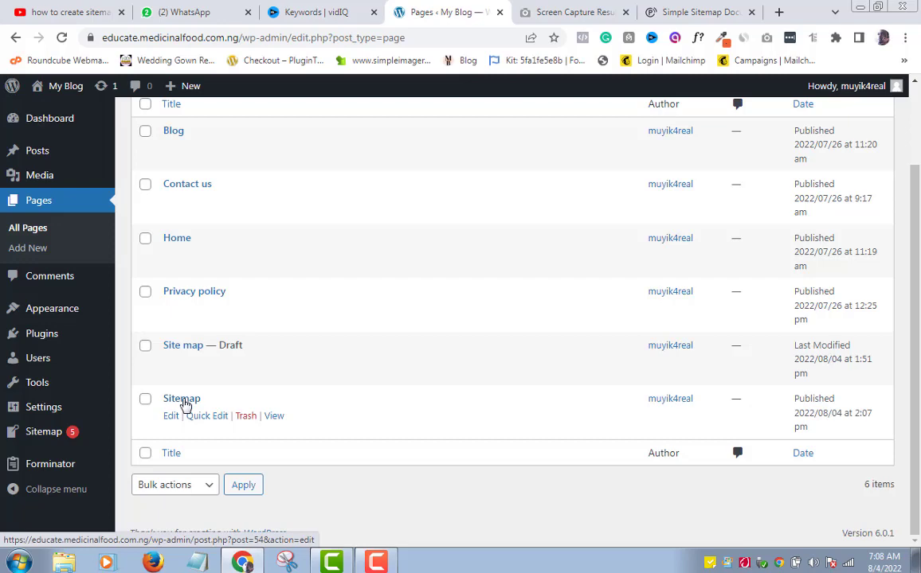
right_click(272, 415)
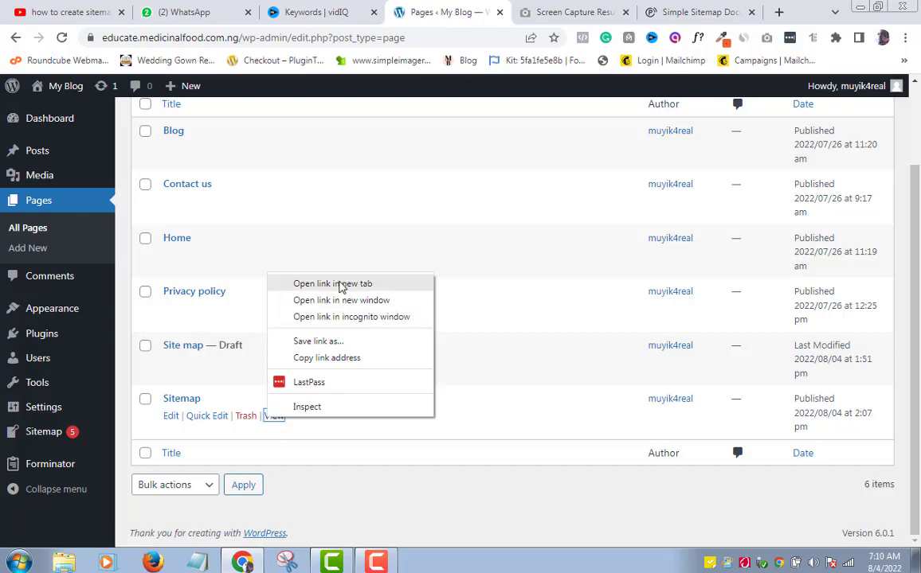
left_click(336, 359)
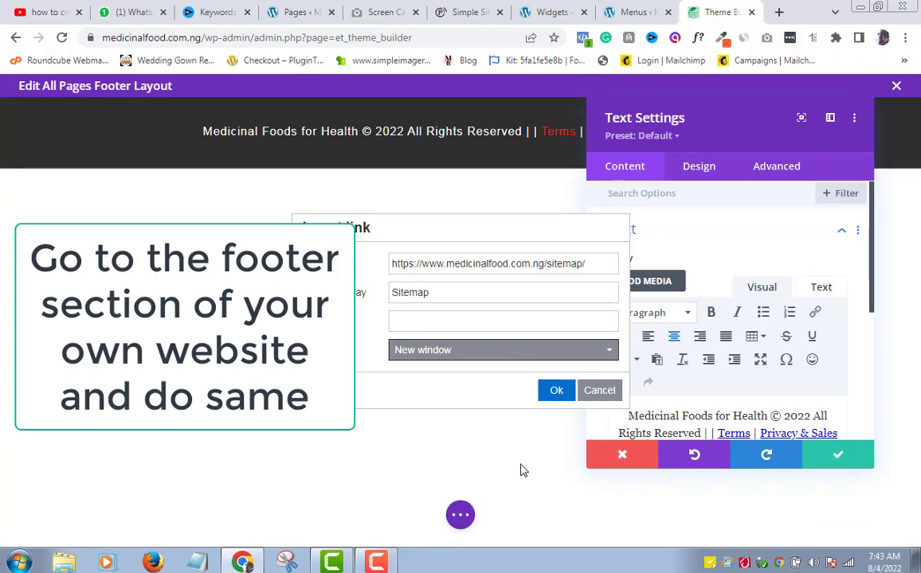
Cancel the open link insertion and add the word "Sitemap" before the Terms link in the footer text
left_click(600, 390)
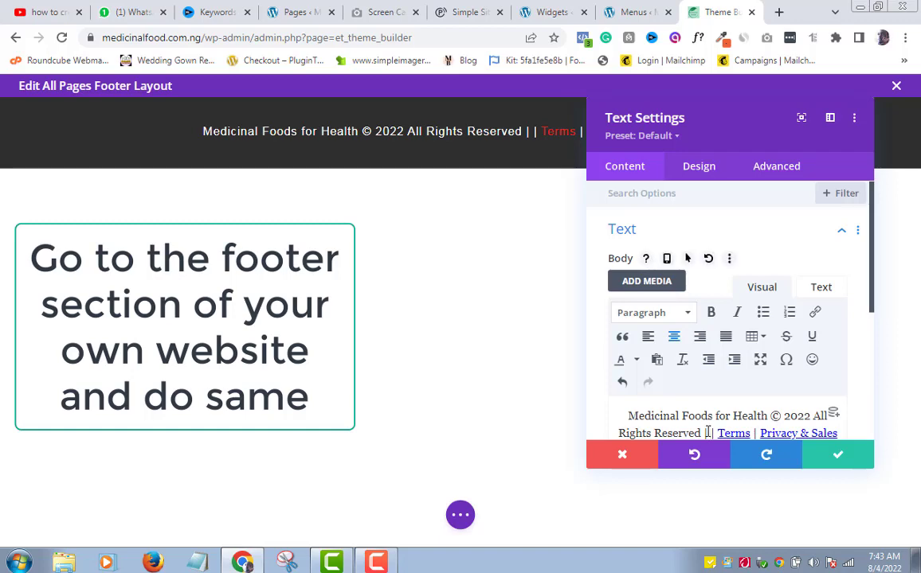
type("Site")
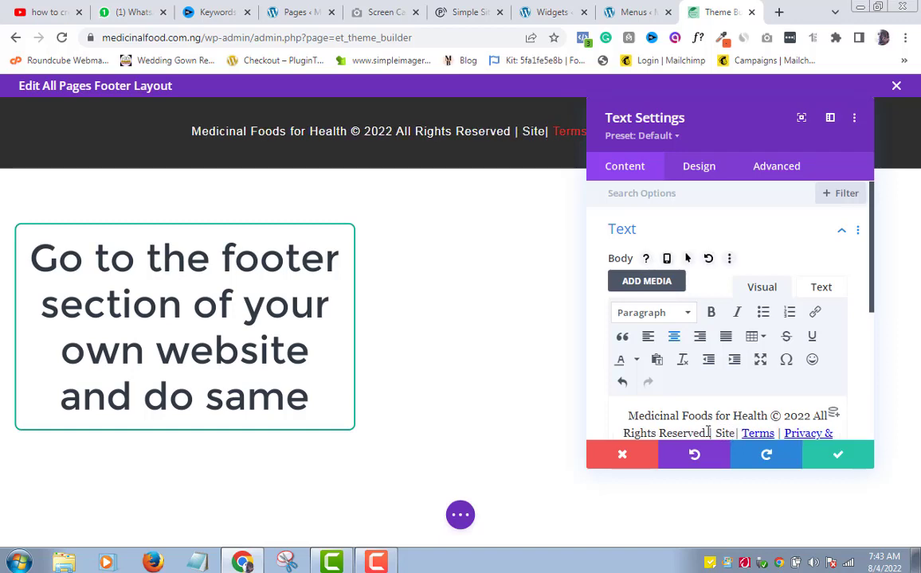
type("map")
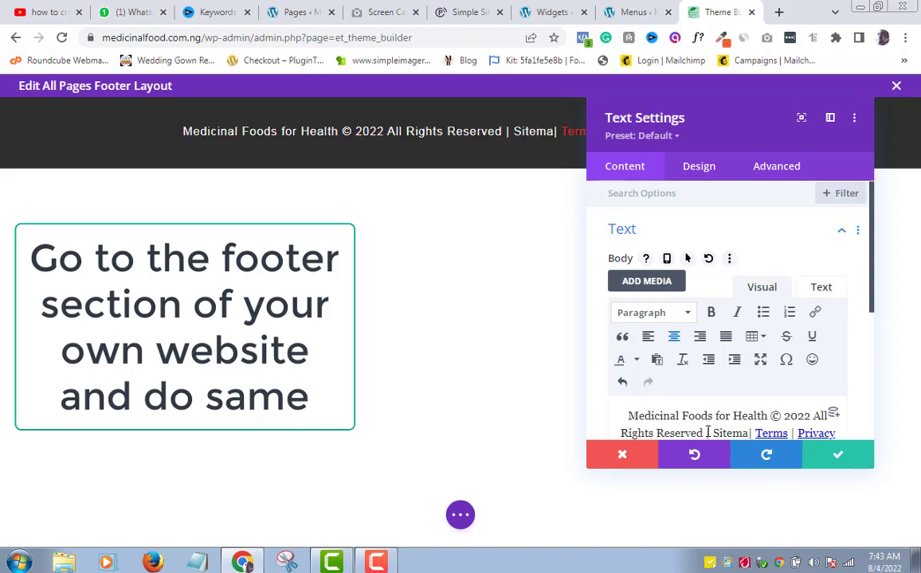
left_click_drag(706, 432, 723, 390)
left_click(714, 301)
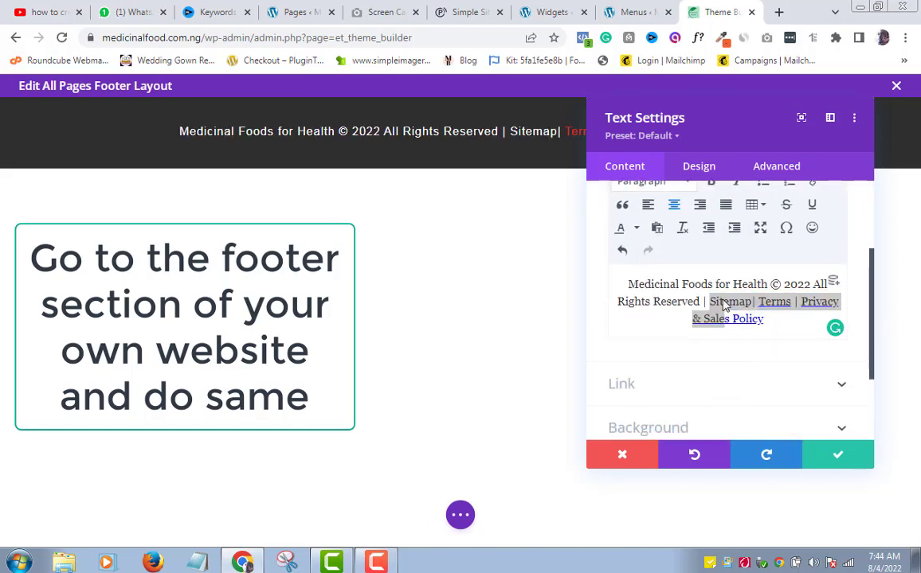
double_click(715, 301)
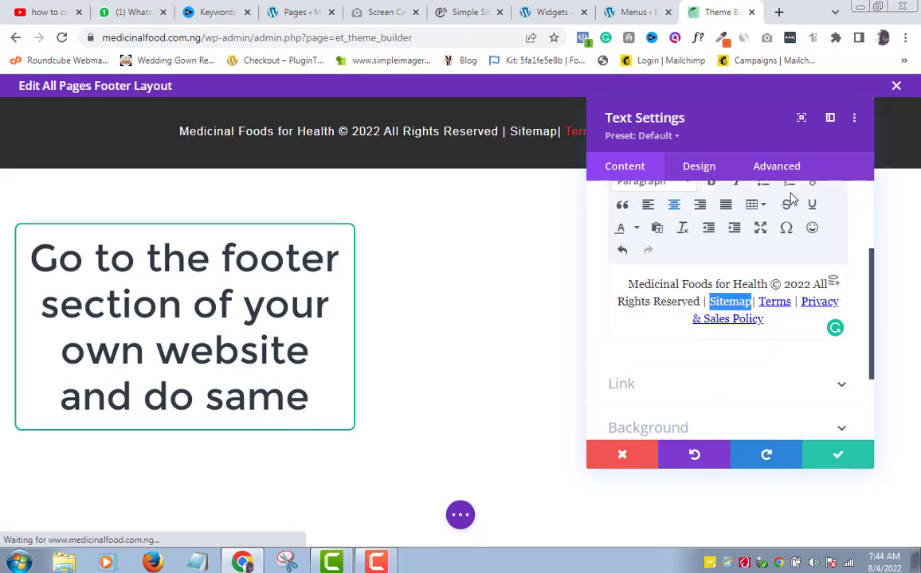
left_click(813, 187)
left_click(481, 267)
key("ctrl+v")
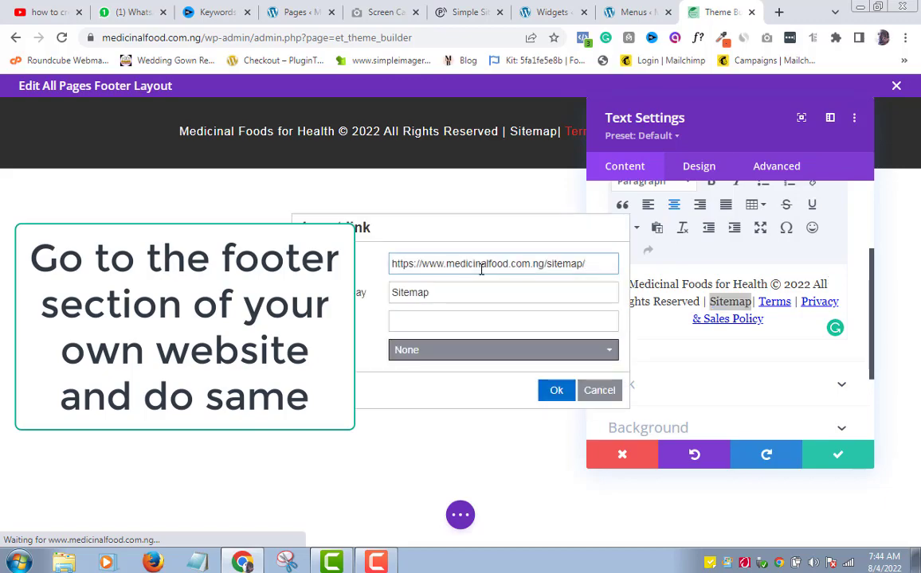
left_click(552, 393)
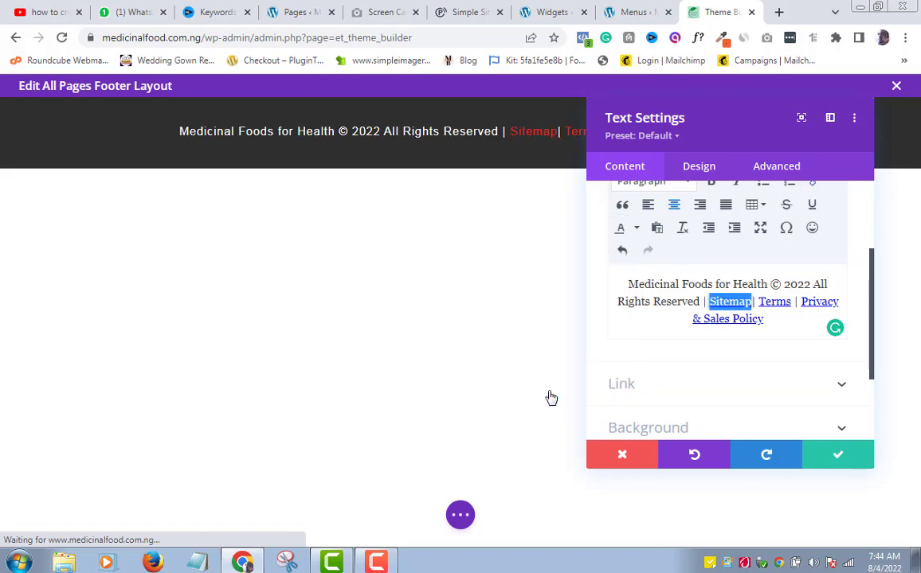
Save the edited footer text with its layout and return to the site's dashboard
left_click(829, 458)
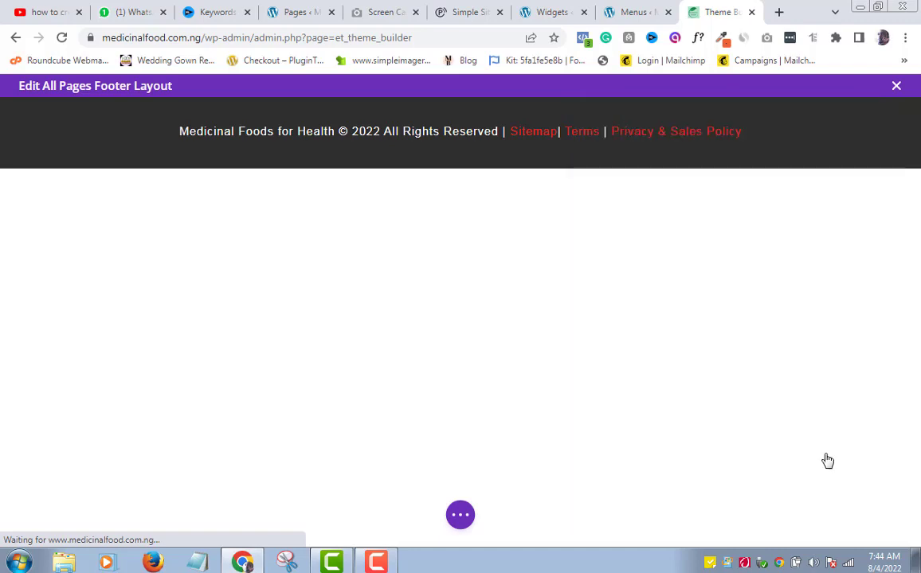
key("ctrl+s")
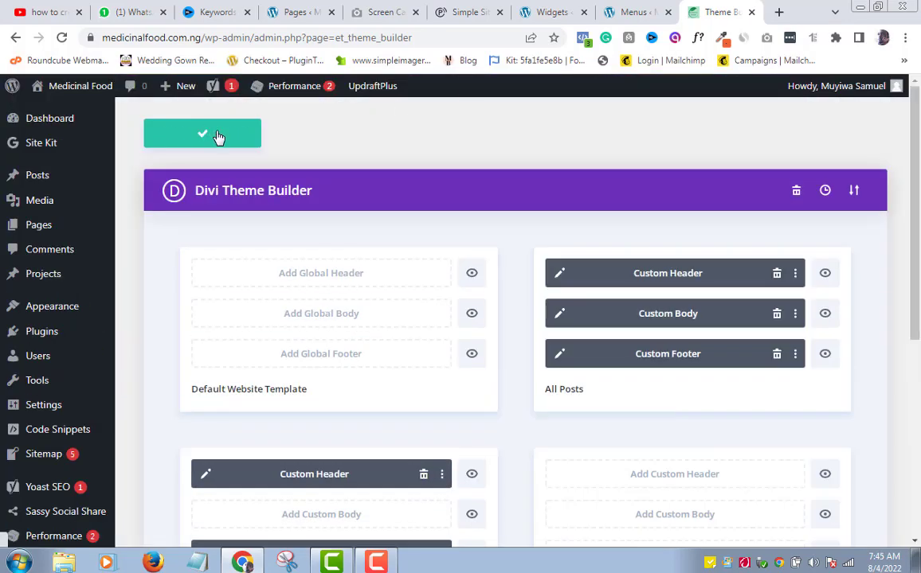
left_click(27, 122)
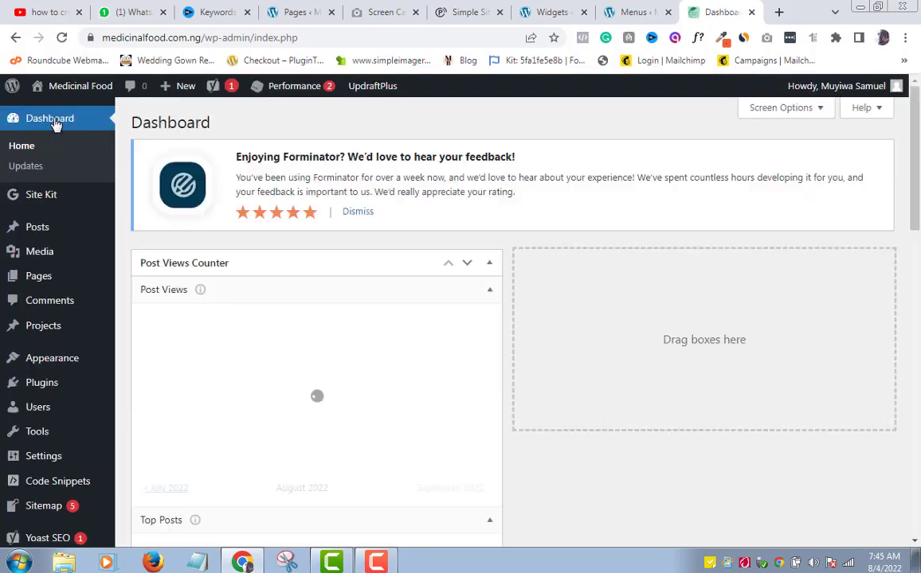
mouse_move(72, 88)
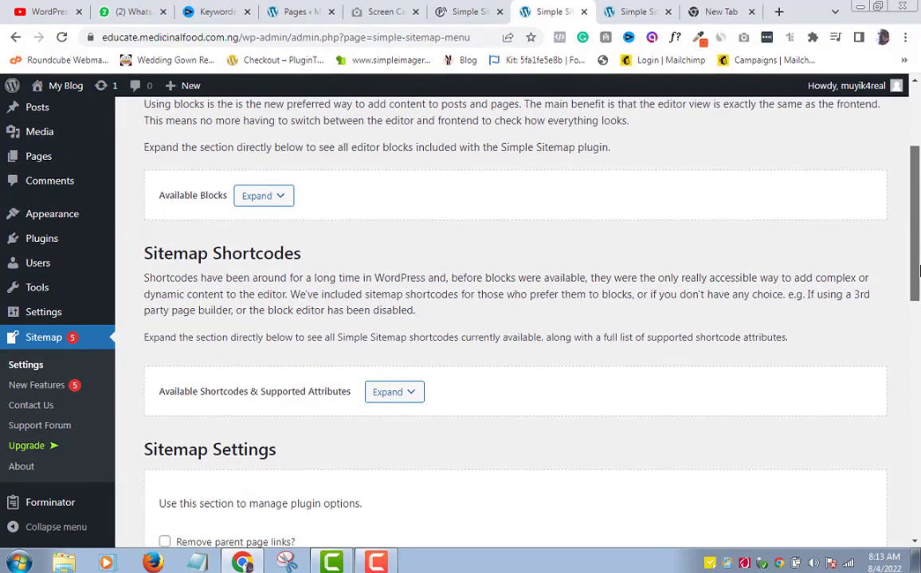
Expand the available sitemap shortcodes in the Simple Sitemap settings and copy the [simple-sitemap] shortcode
left_click_drag(916, 271, 916, 312)
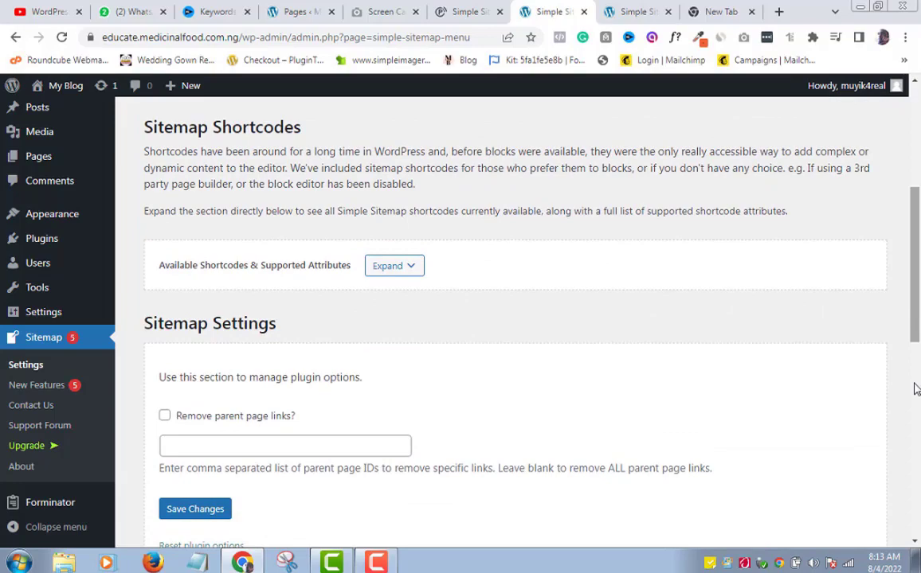
left_click(412, 268)
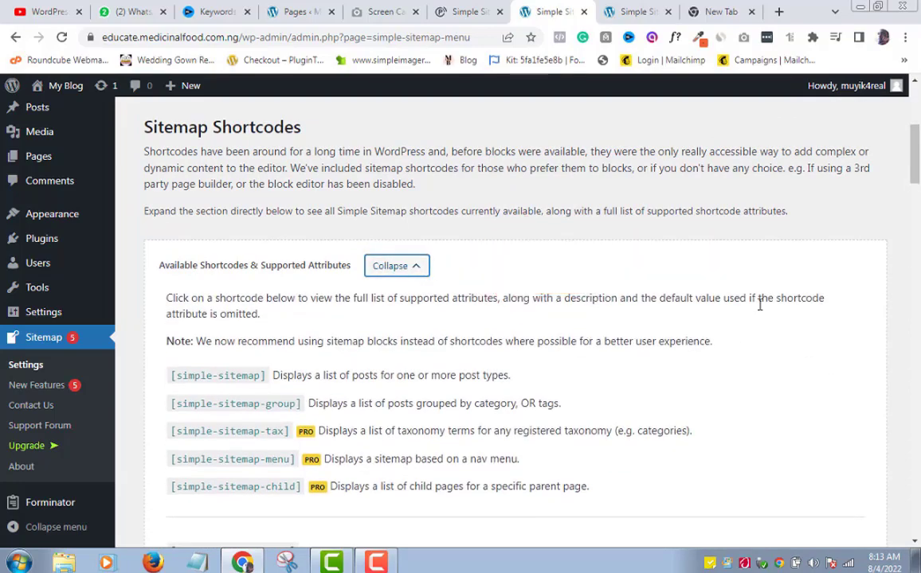
scroll(915, 174, "down", 1)
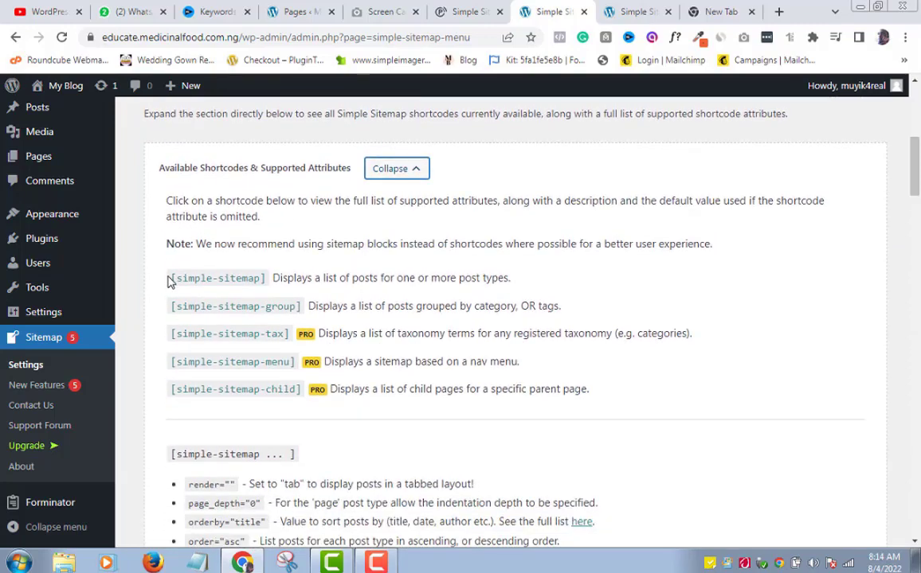
left_click_drag(176, 278, 269, 288)
key("ctrl+c")
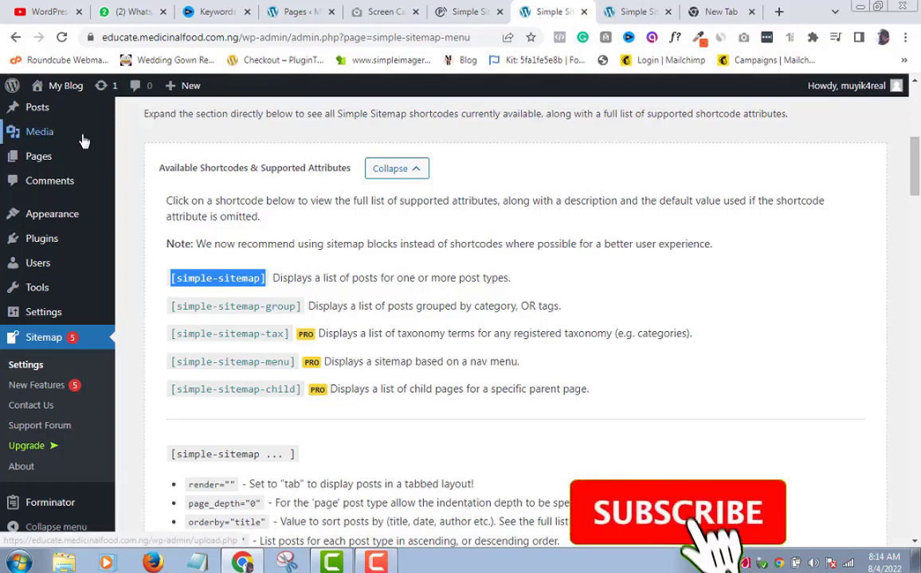
Create another new page and title it "Sitemap"
mouse_move(38, 168)
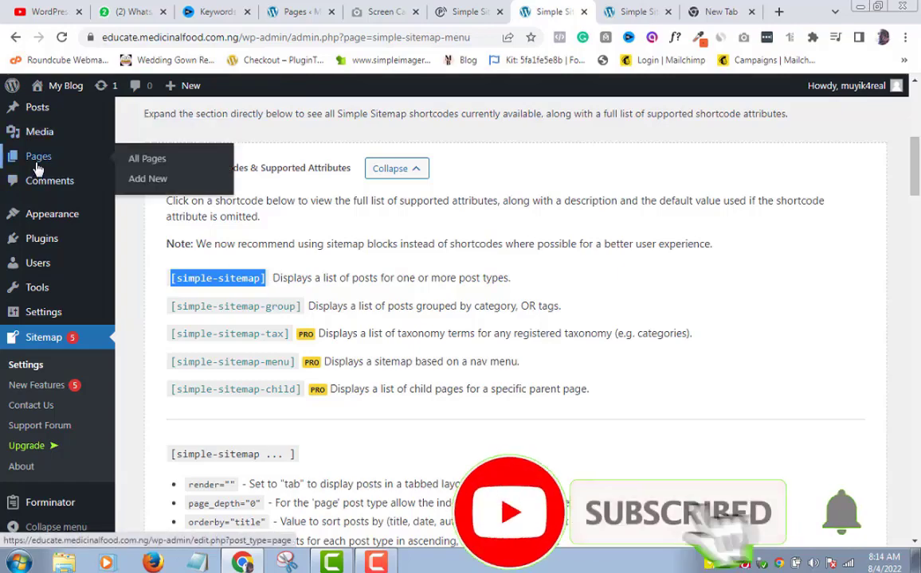
left_click(156, 180)
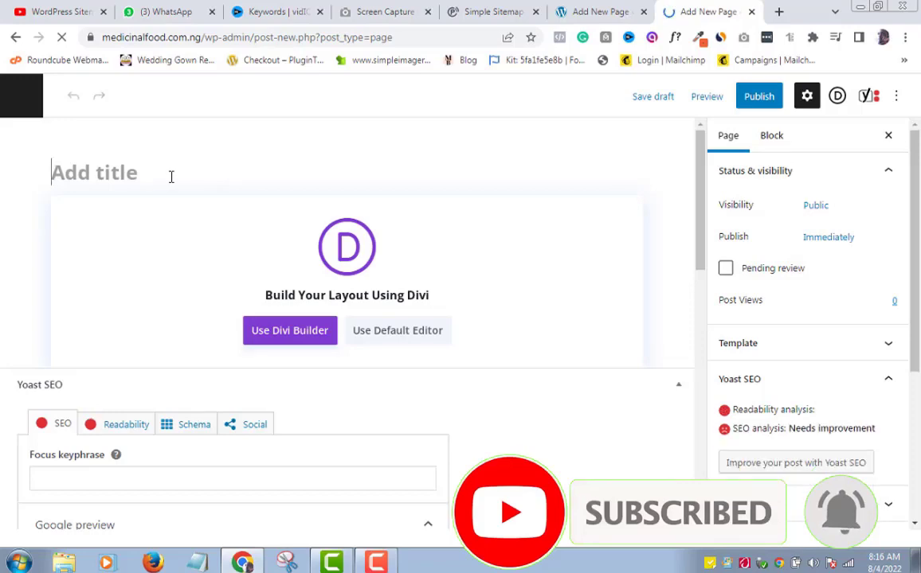
type("Sitemap")
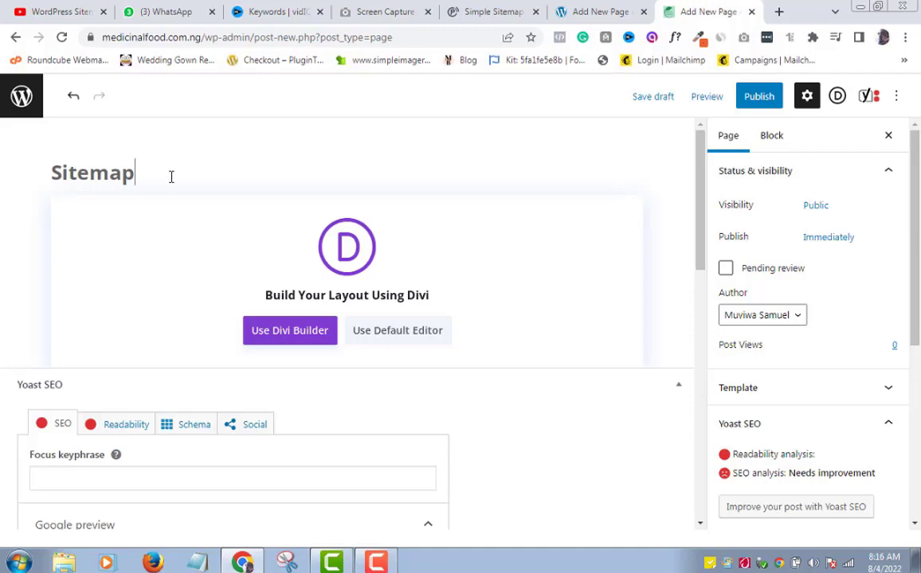
Build the Sitemap page from scratch with Divi Builder and insert a single-column row
left_click(290, 335)
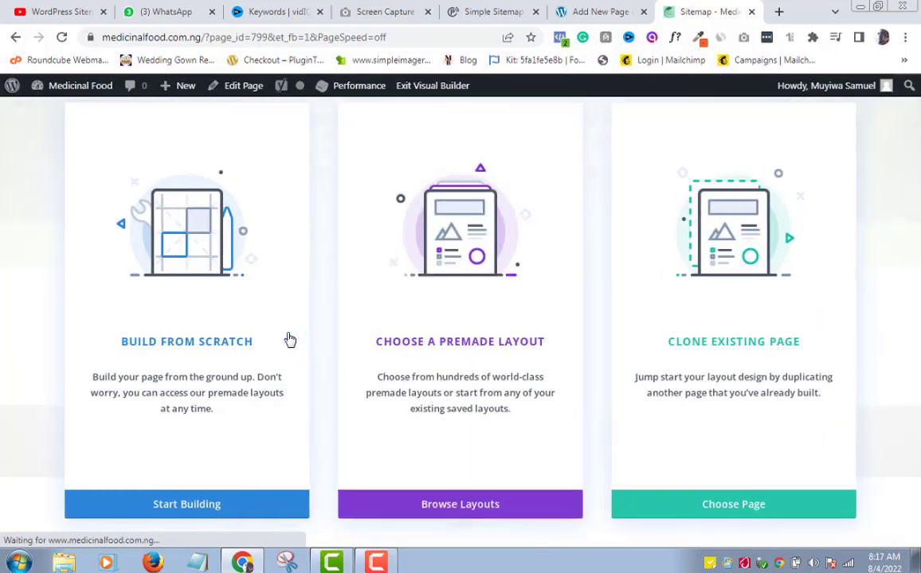
left_click(209, 504)
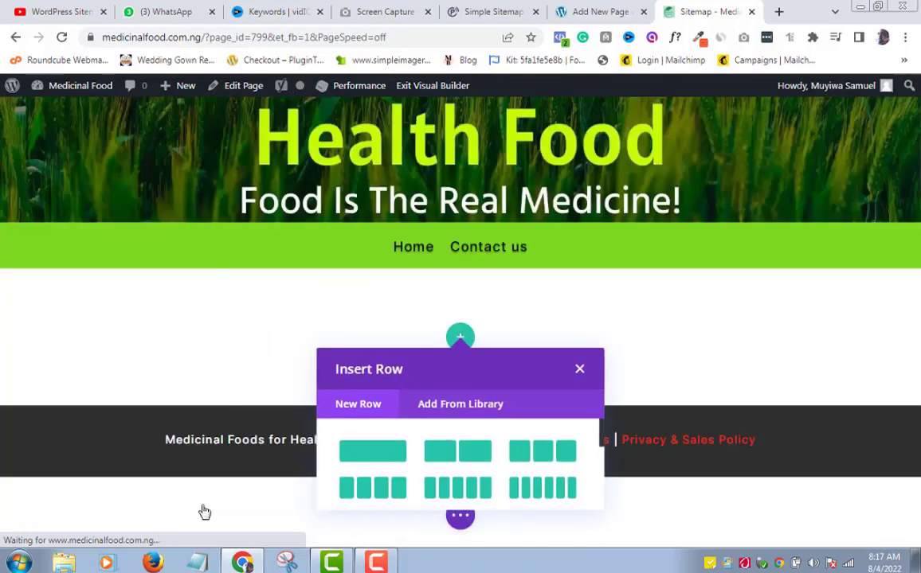
left_click(381, 455)
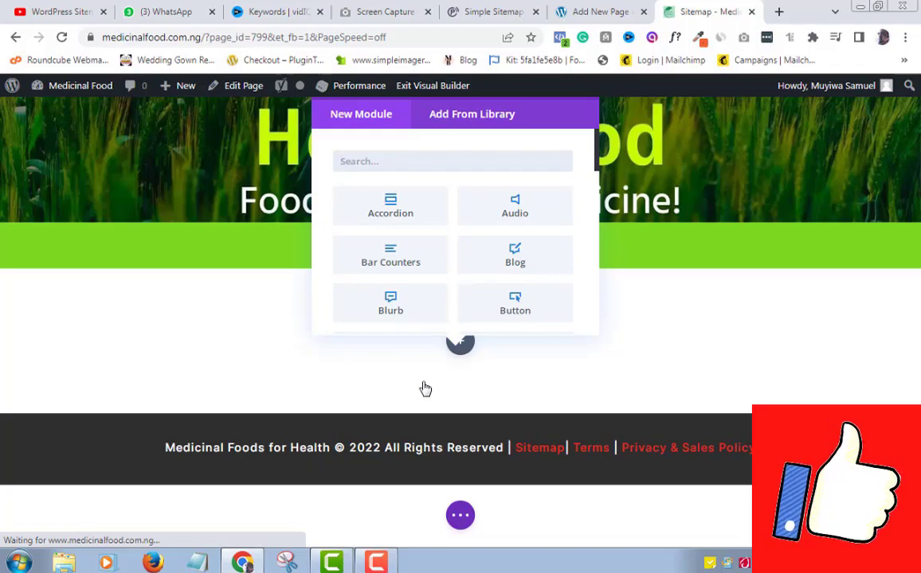
Add a Code module to the new row with the copied [simple-sitemap] shortcode as its content
left_click(404, 169)
type("code")
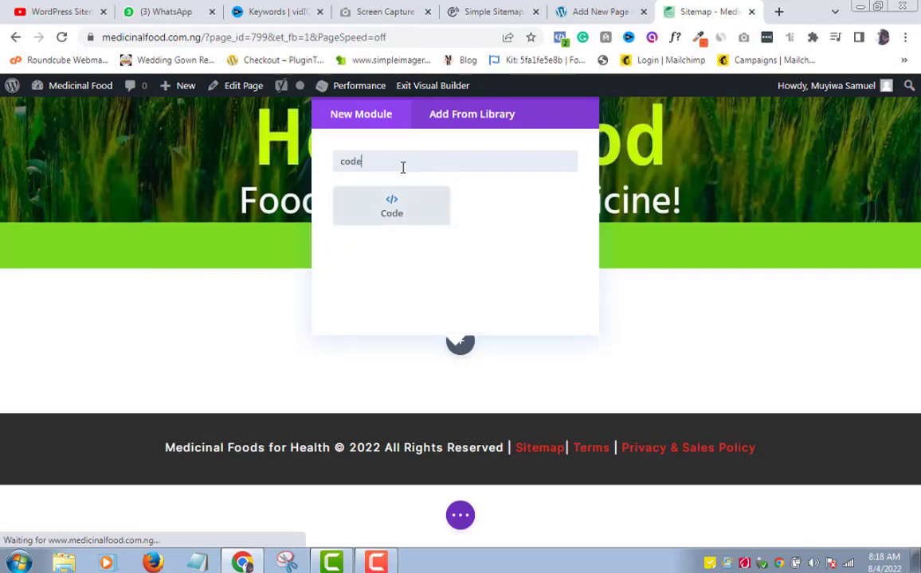
left_click(391, 208)
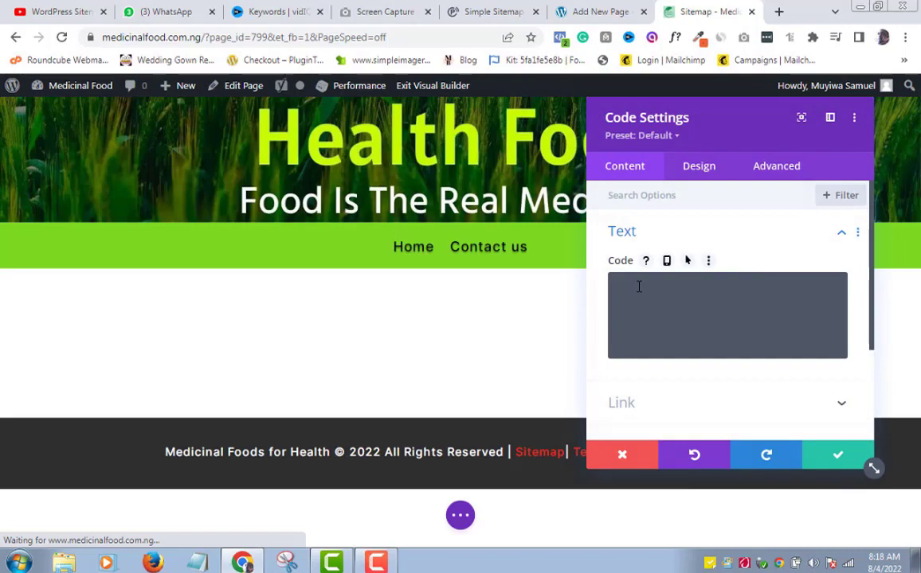
left_click(639, 287)
key("ctrl+v")
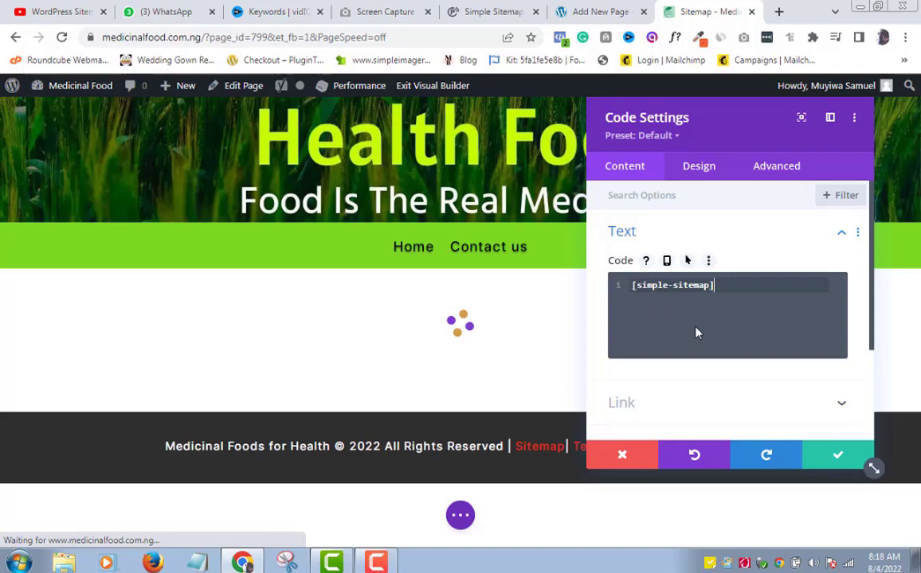
left_click(835, 460)
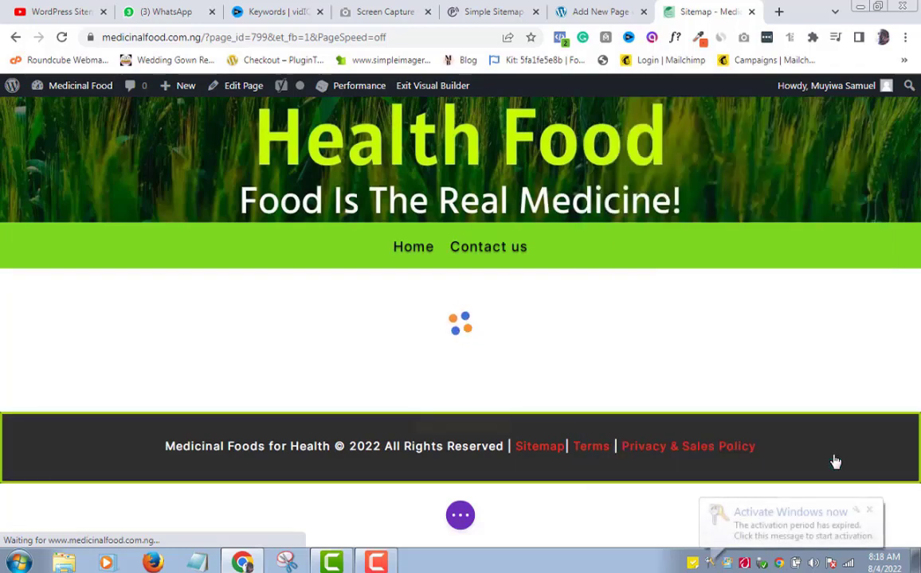
left_click(869, 505)
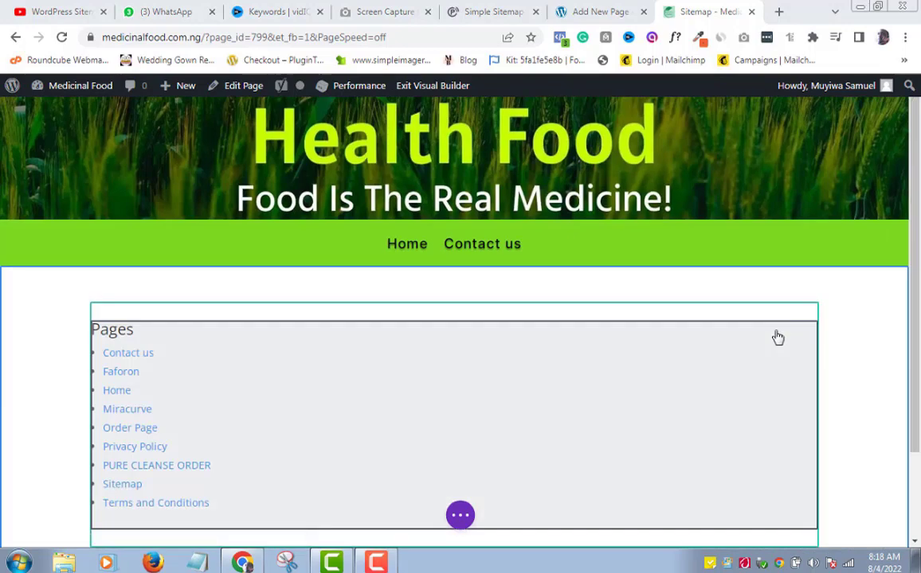
Look over the generated page list and bring up the builder's save and publish options
left_click_drag(915, 267, 904, 308)
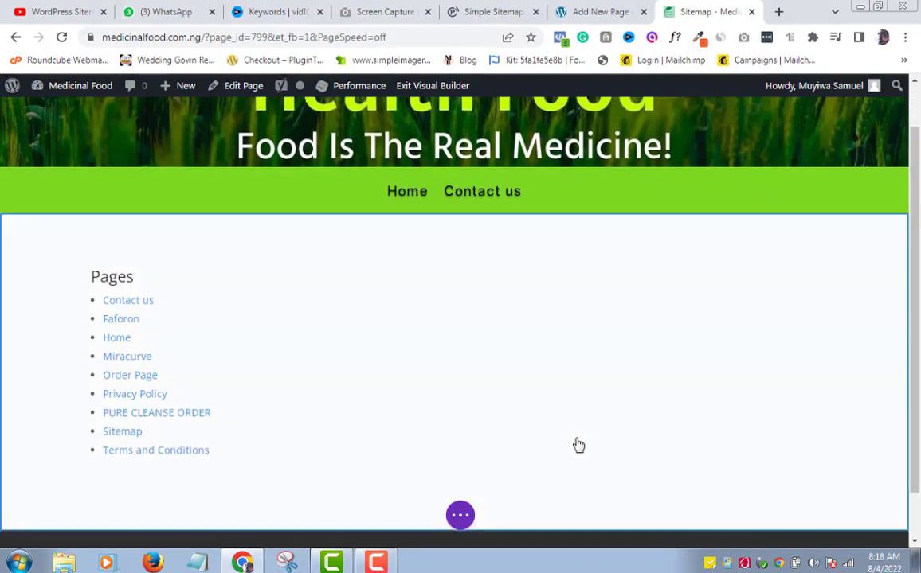
left_click(462, 517)
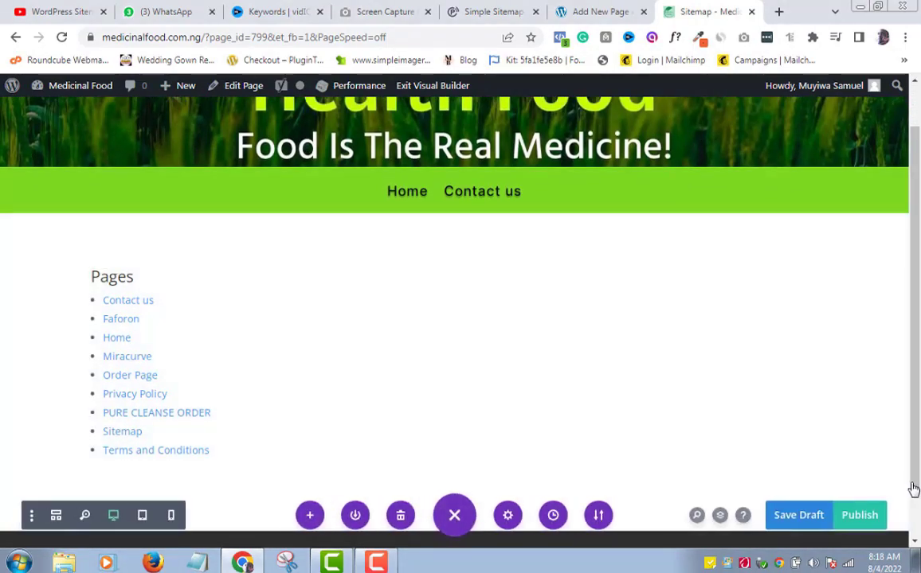